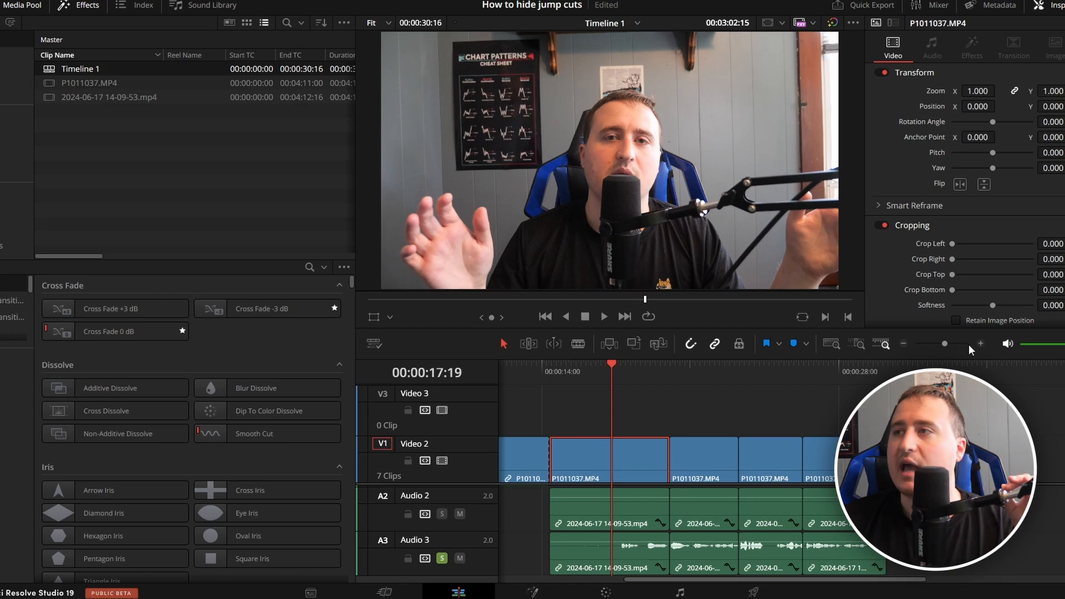
Split the clips at 00:00:17:43 and select the sections before the split on all video and audio tracks.
left_click(980, 343)
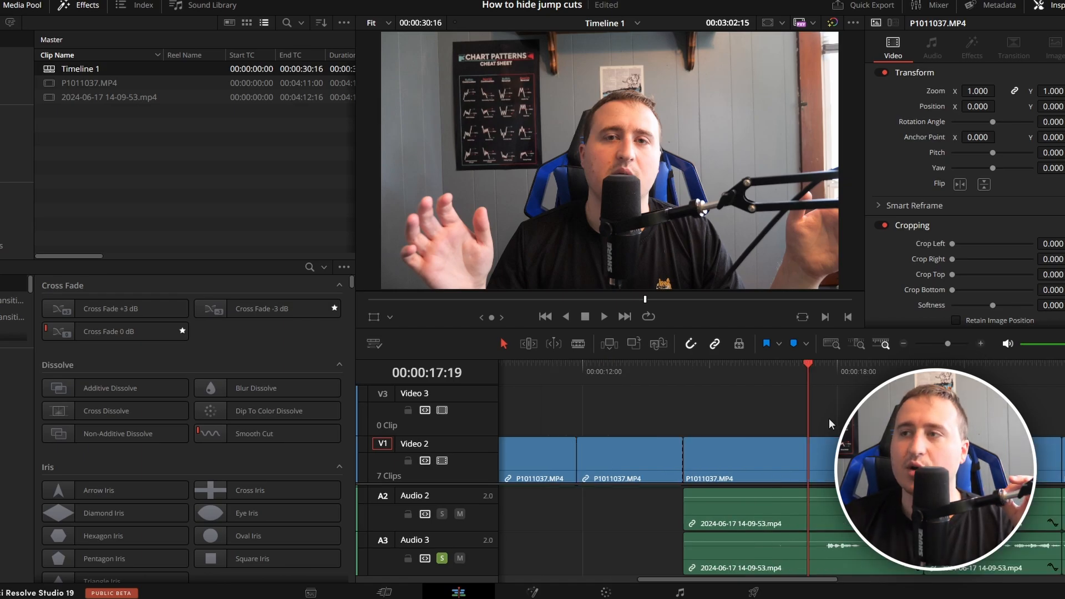
left_click(829, 418)
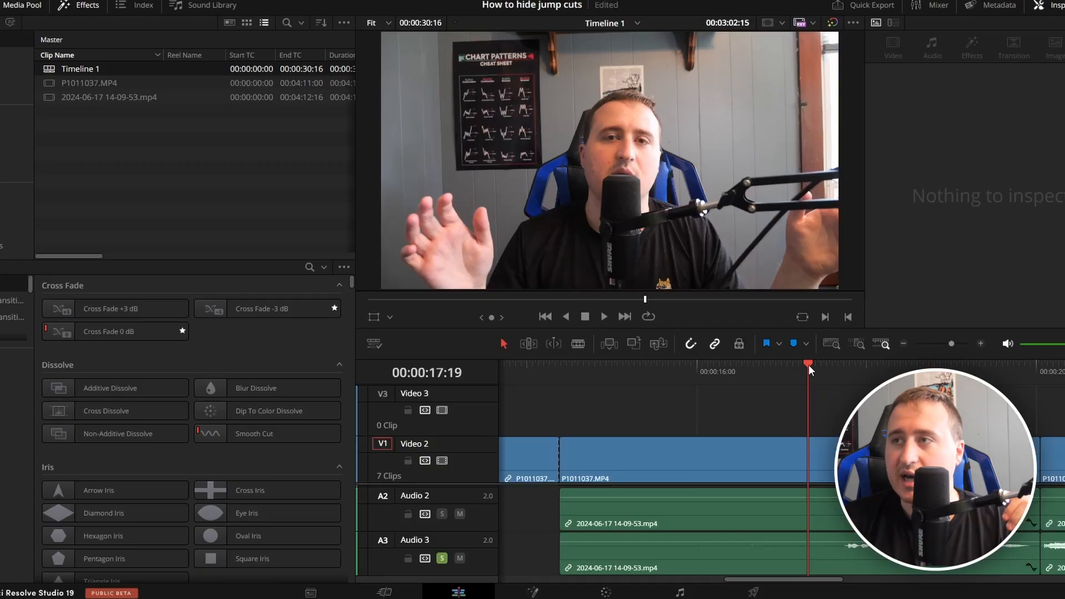
left_click(812, 365)
left_click_drag(812, 365, 842, 372)
left_click_drag(797, 416, 703, 567)
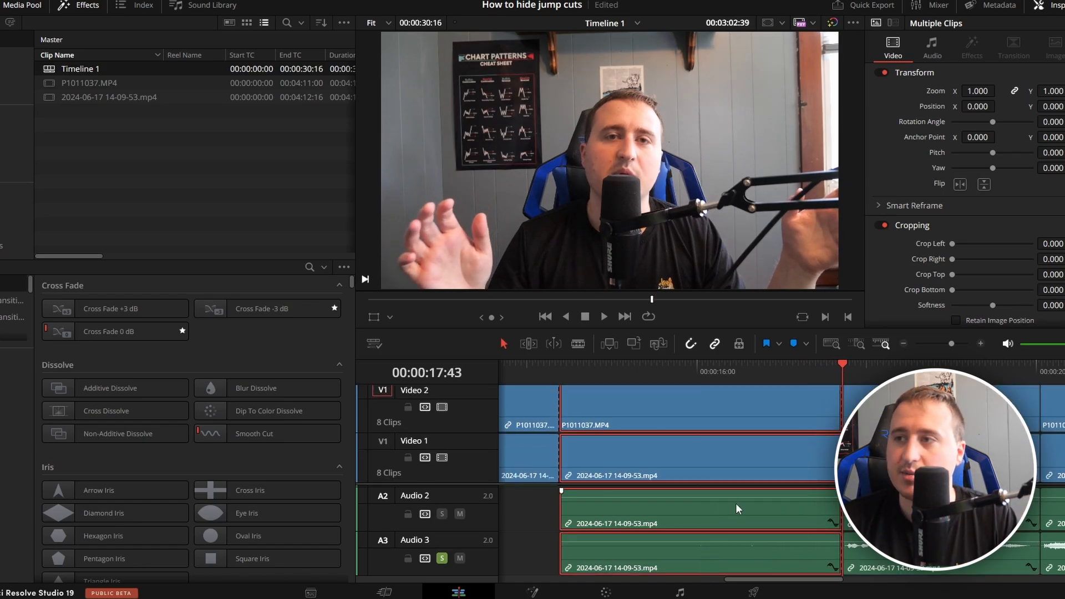
Cut the selected Video 2 clip midway between its start and the playhead with the Blade Edit tool, ending in the Selection tool.
scroll(734, 507, "up", 2)
scroll(733, 420, "up", 2)
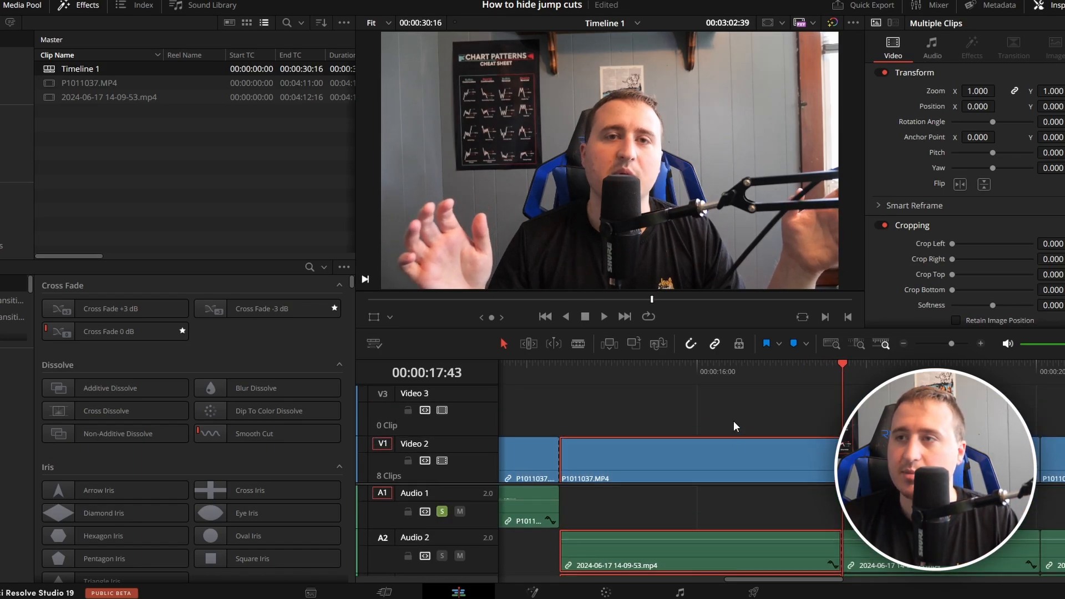
left_click(578, 344)
left_click(717, 460)
left_click(504, 344)
Delete the clip sections directly before 00:00:17:43 on all tracks and close the resulting gap.
left_click_drag(663, 396, 776, 583)
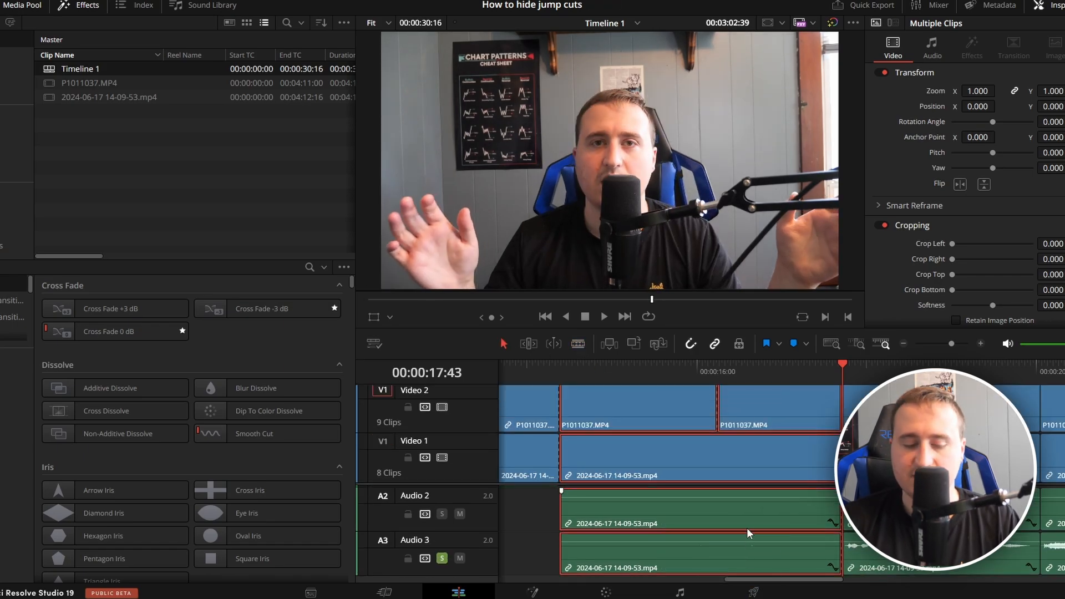
key("BackSpace")
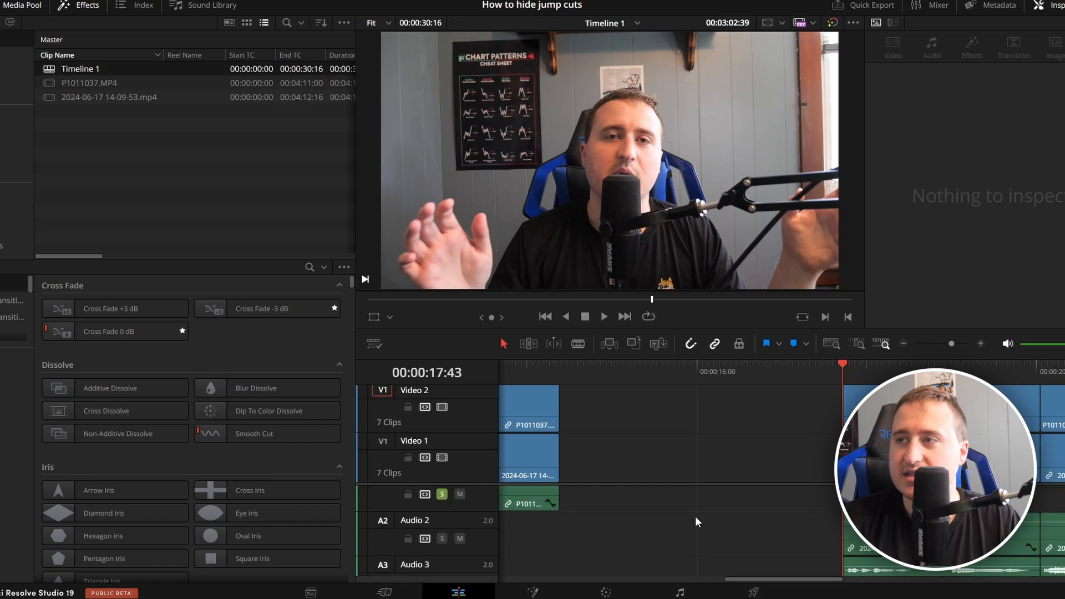
scroll(671, 477, "up", 1)
left_click(655, 447)
key("BackSpace")
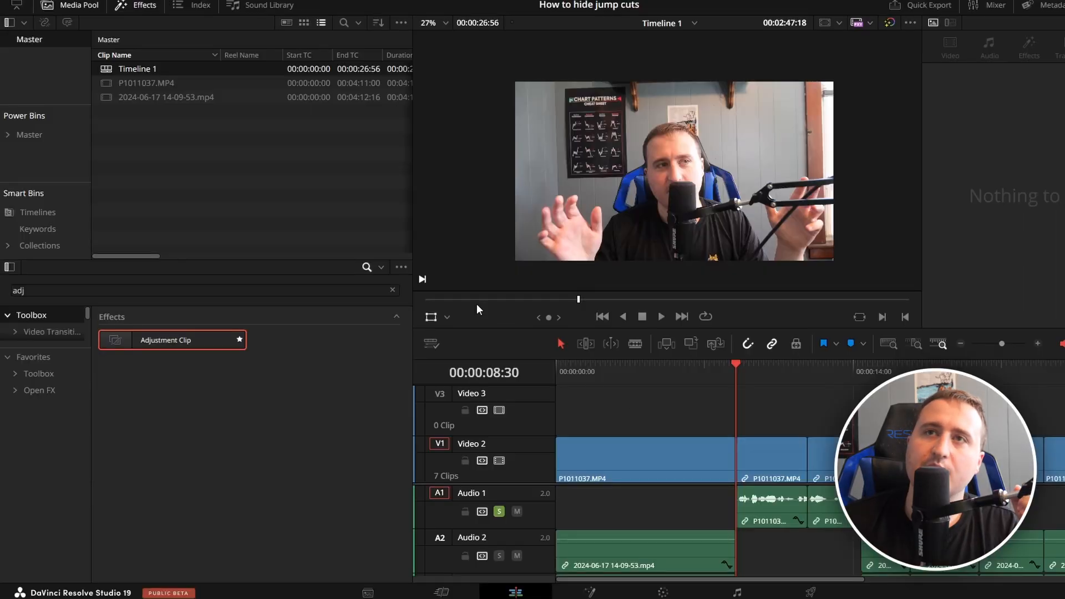
Place an Adjustment Clip on the Video 3 track so that it spans the cut at 00:00:08:30.
left_click(124, 11)
left_click(125, 11)
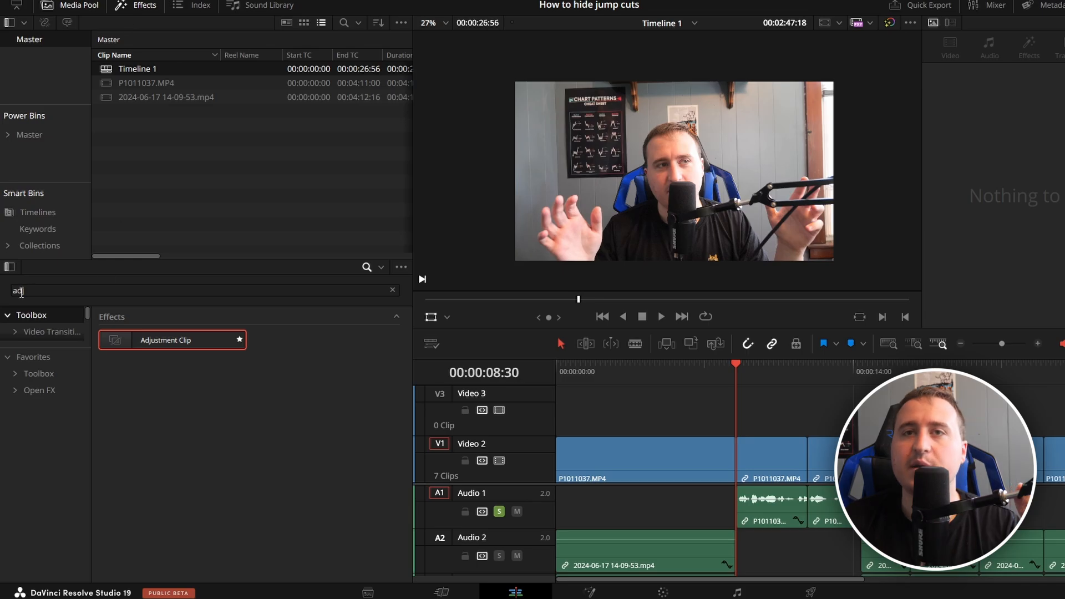
left_click_drag(157, 345, 684, 427)
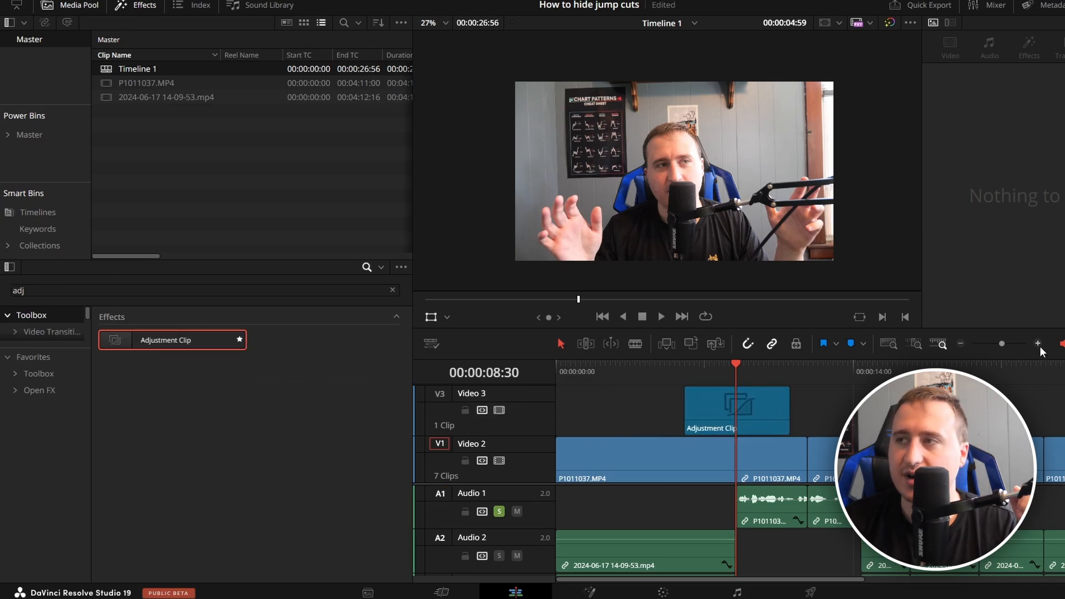
Compare the speaker's position in the last frame before the cut at 00:00:08:30 with the first frame after it.
left_click(1038, 344)
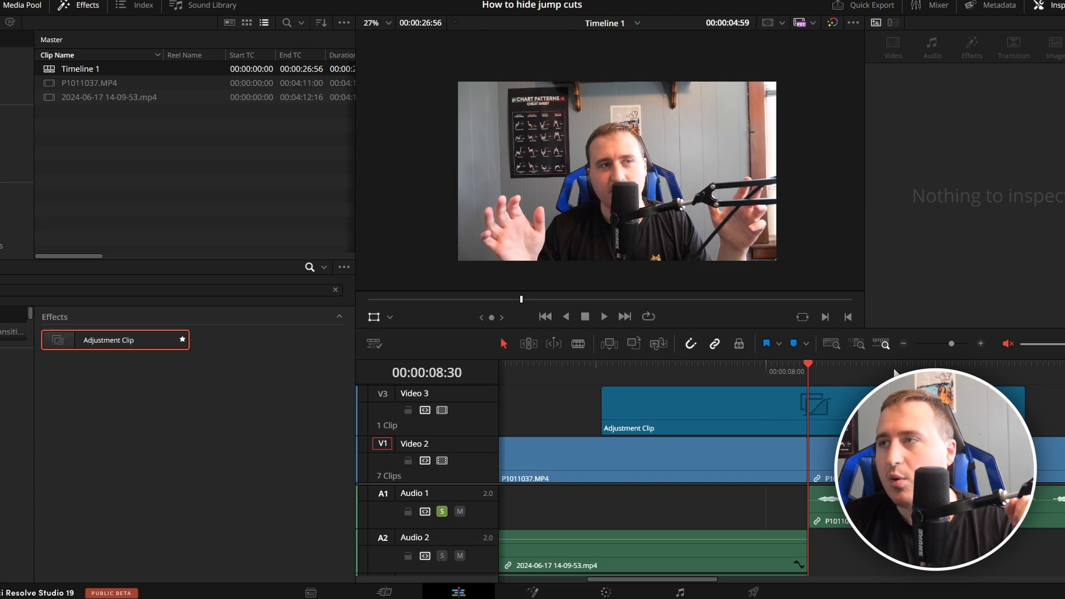
left_click(981, 344)
left_click(980, 344)
left_click(903, 343)
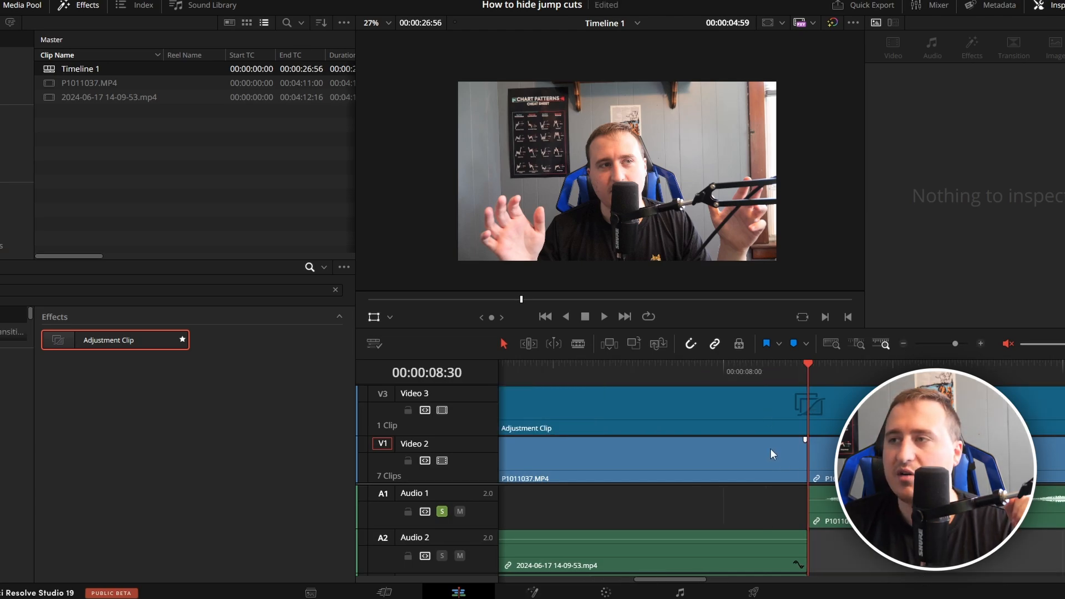
left_click(879, 562)
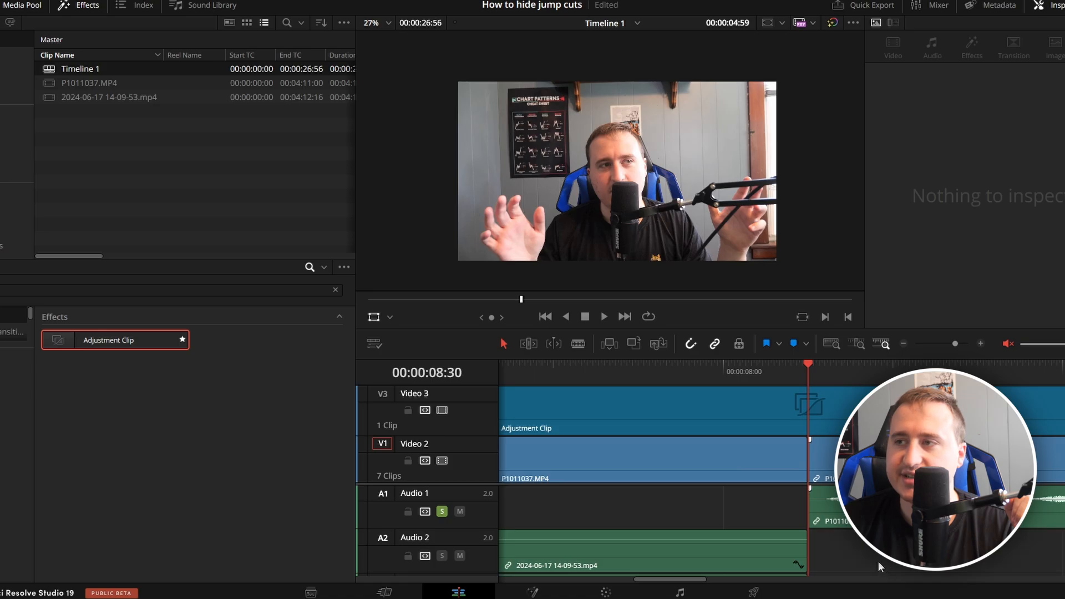
key("Left")
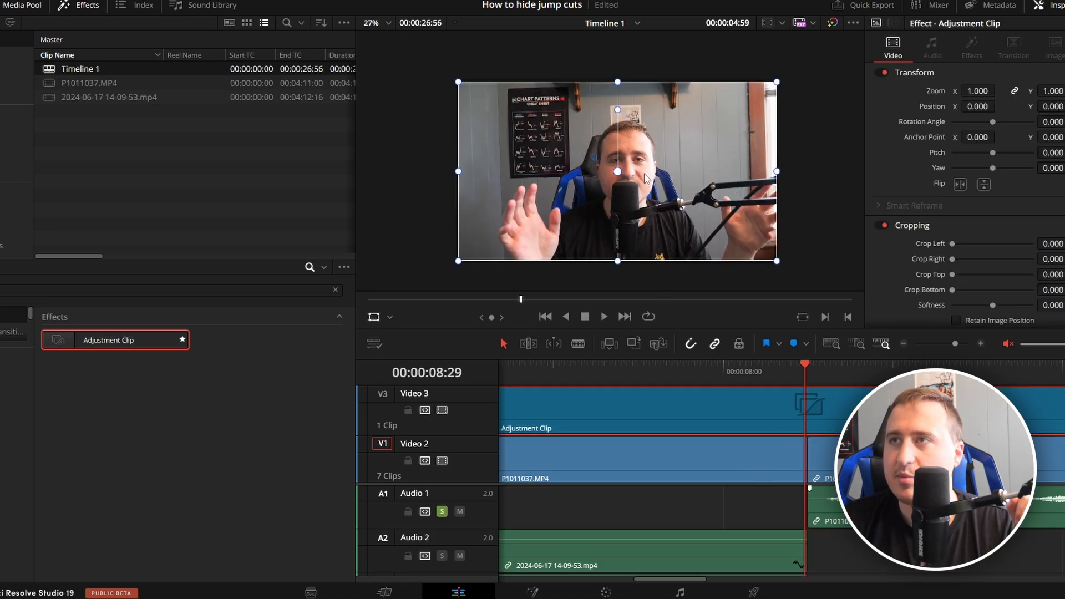
scroll(639, 188, "up", 3)
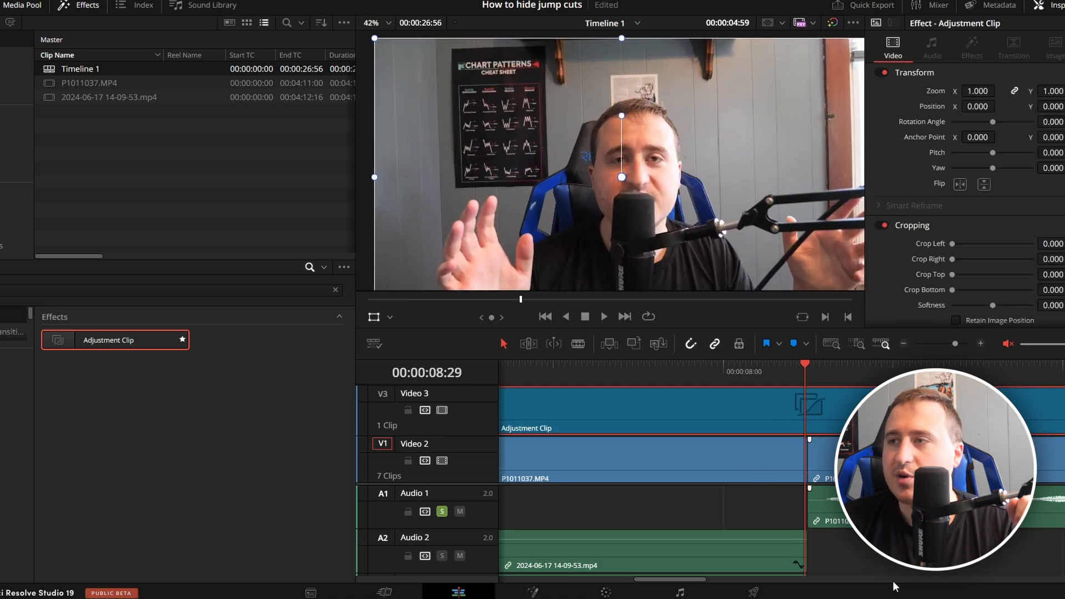
left_click(879, 568)
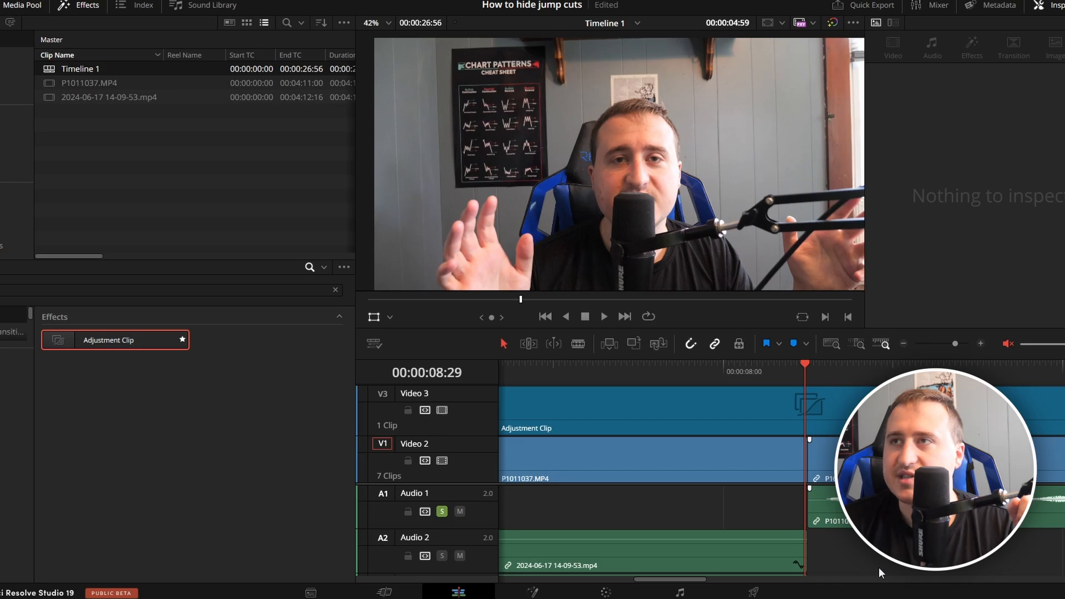
key("Right")
key("Left")
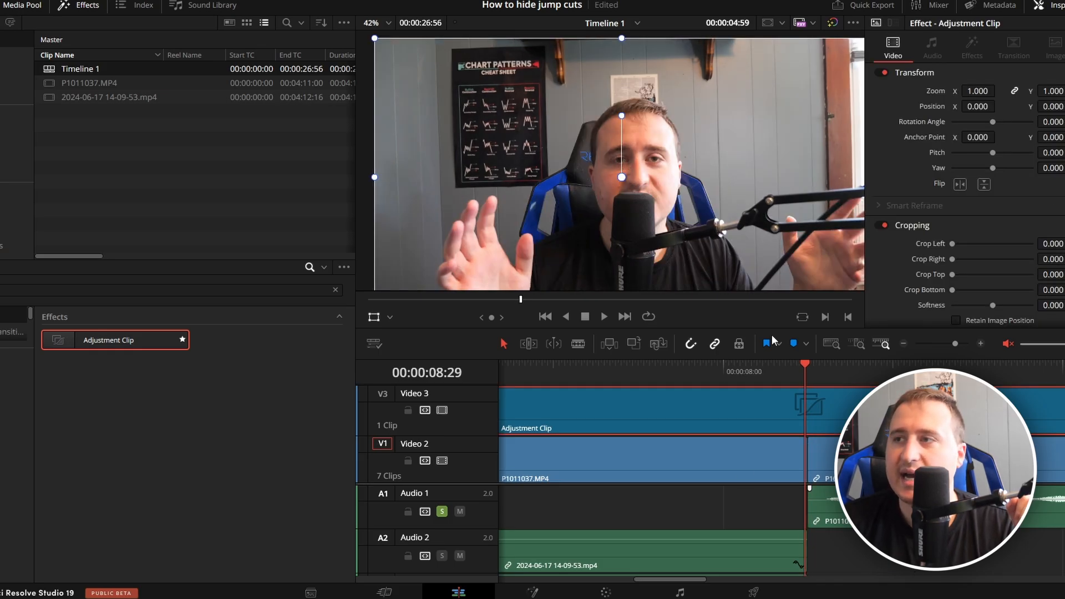
left_click(860, 553)
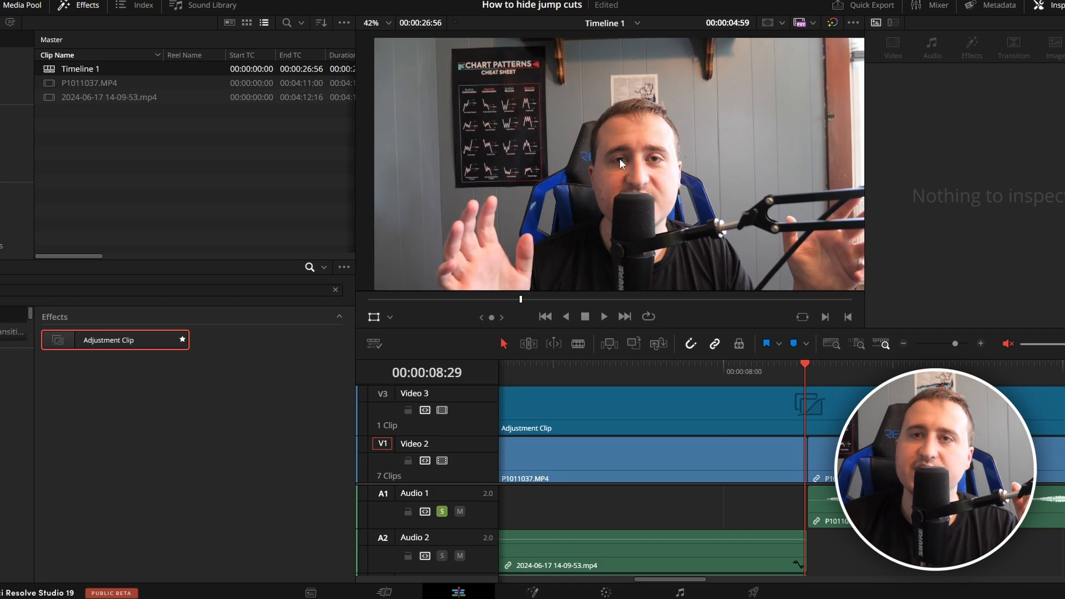
Annotate the adjustment clip at 00:00:08:29 with red rectangles around both of the speaker's eyes.
left_click(751, 411)
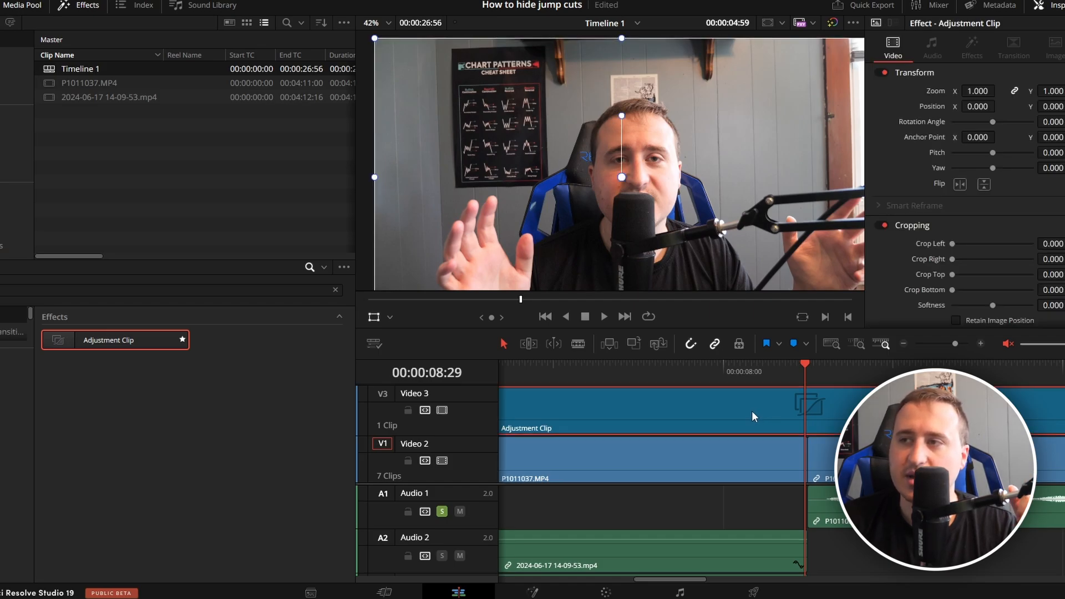
left_click(390, 317)
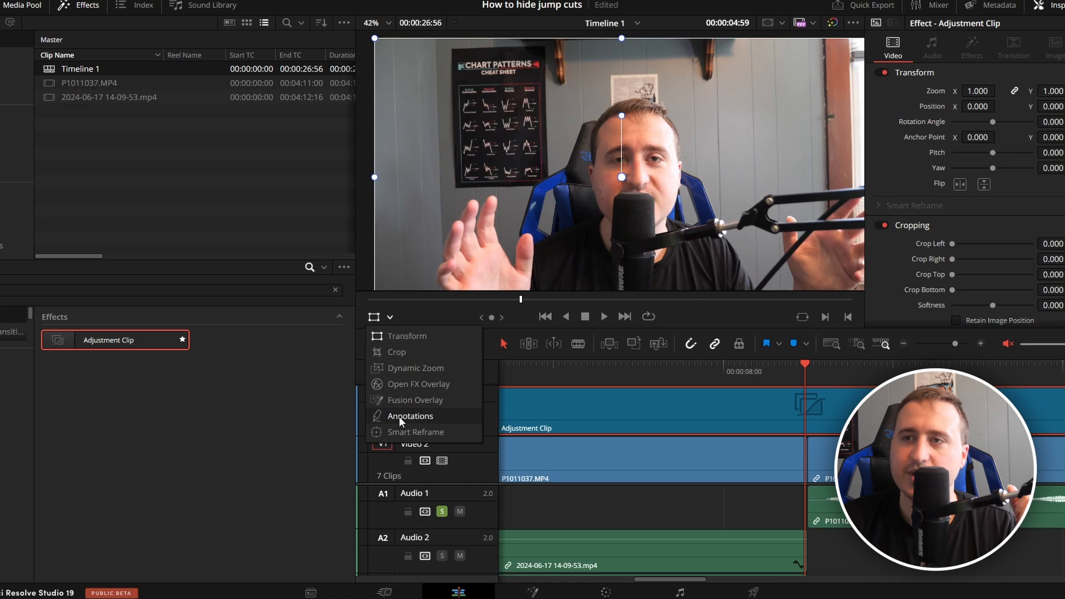
left_click(398, 416)
left_click(375, 317)
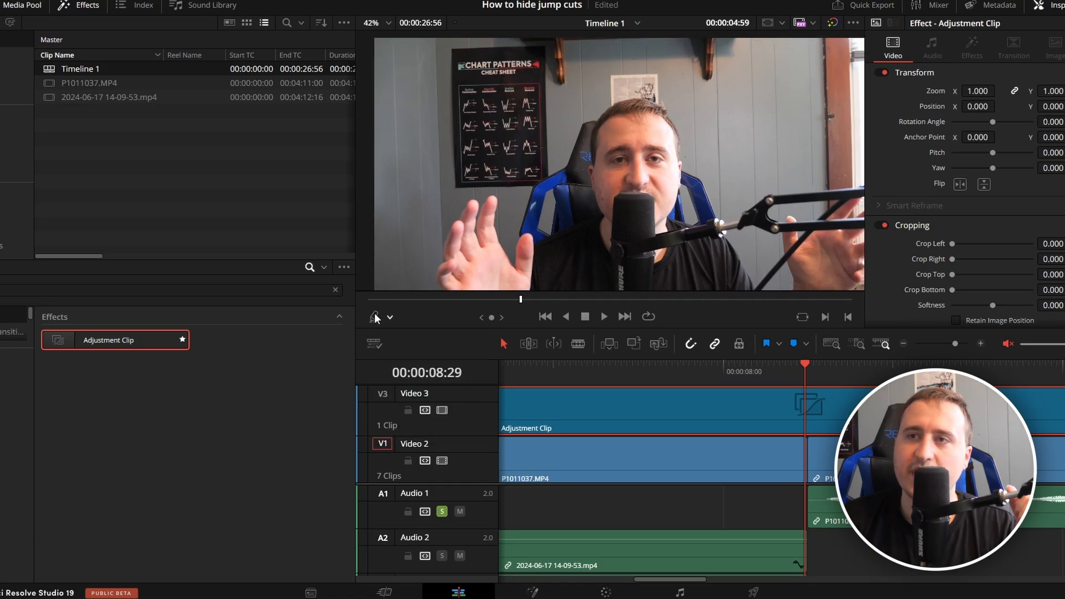
left_click(375, 319)
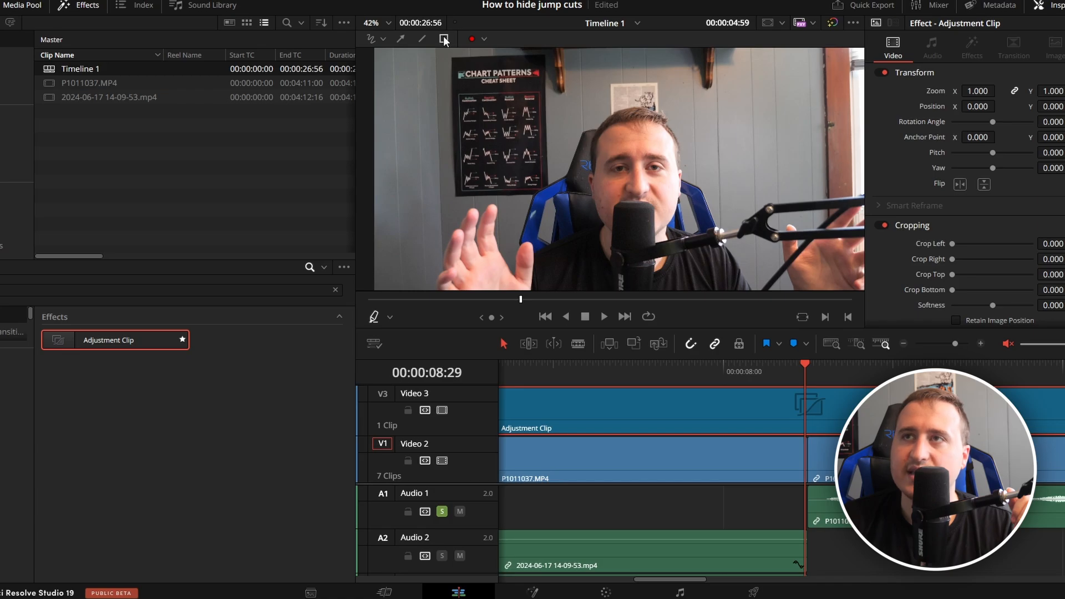
scroll(668, 176, "up", 4)
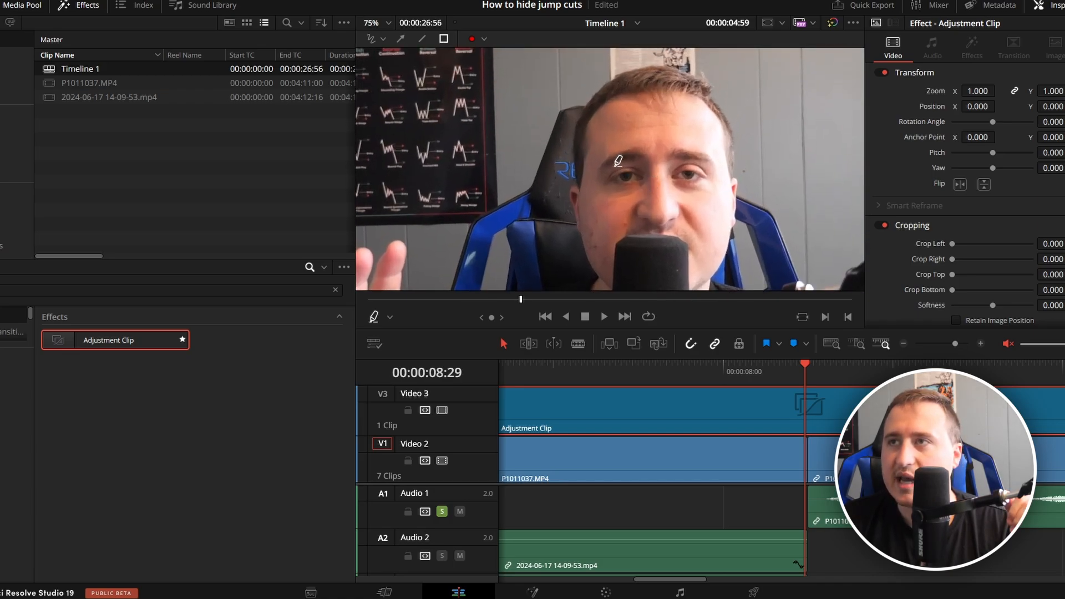
left_click_drag(673, 166, 694, 179)
left_click(898, 548)
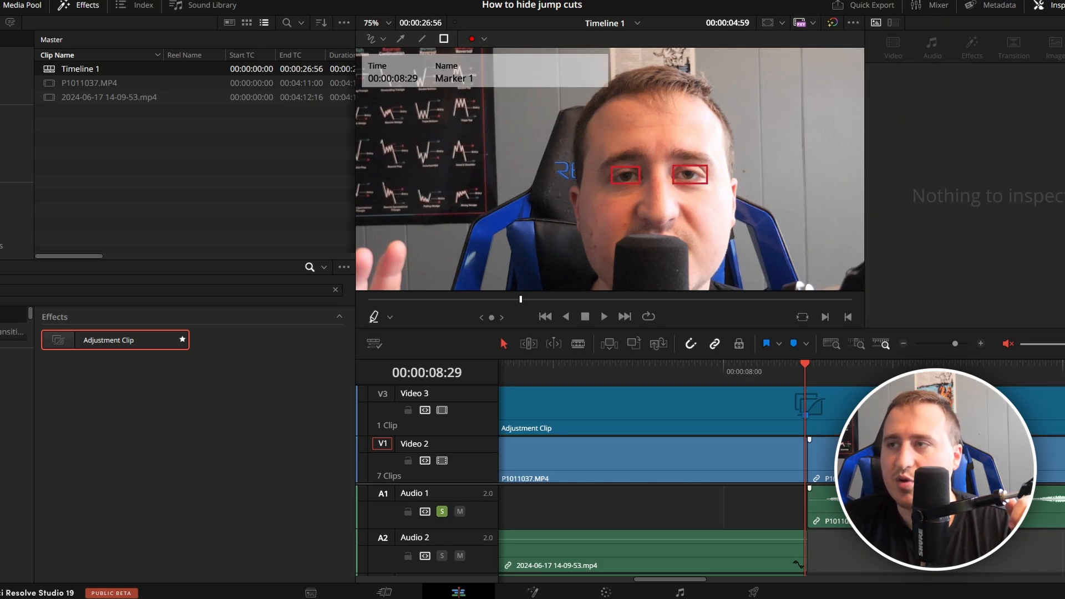
Move the eye annotation marker on the adjustment clip one frame forward to the cut at 00:00:08:30.
key("Right")
scroll(811, 415, "up", 2)
left_click(796, 416)
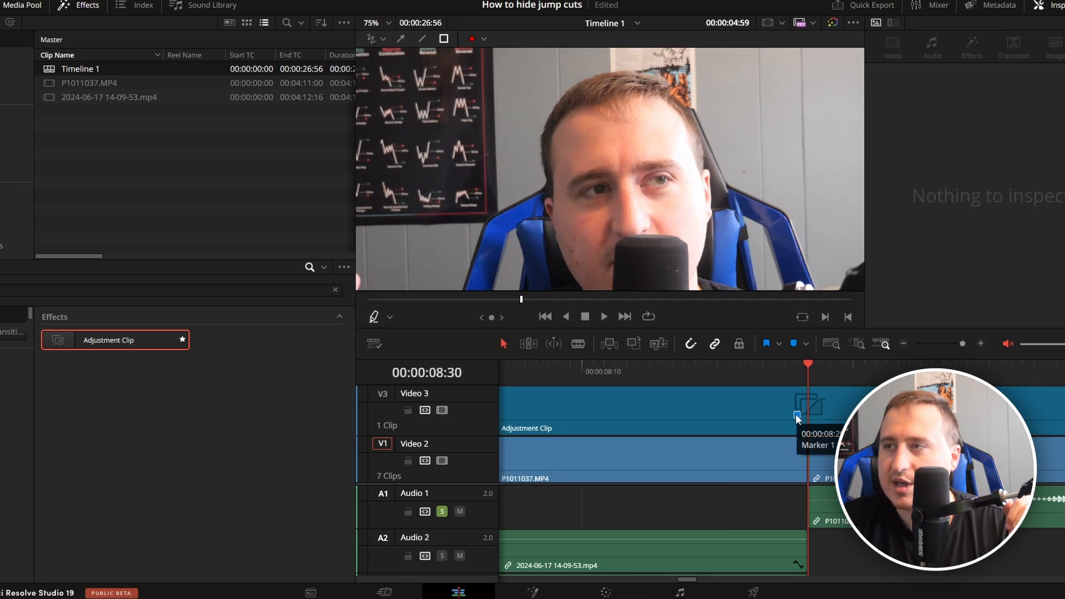
left_click_drag(798, 416, 807, 415)
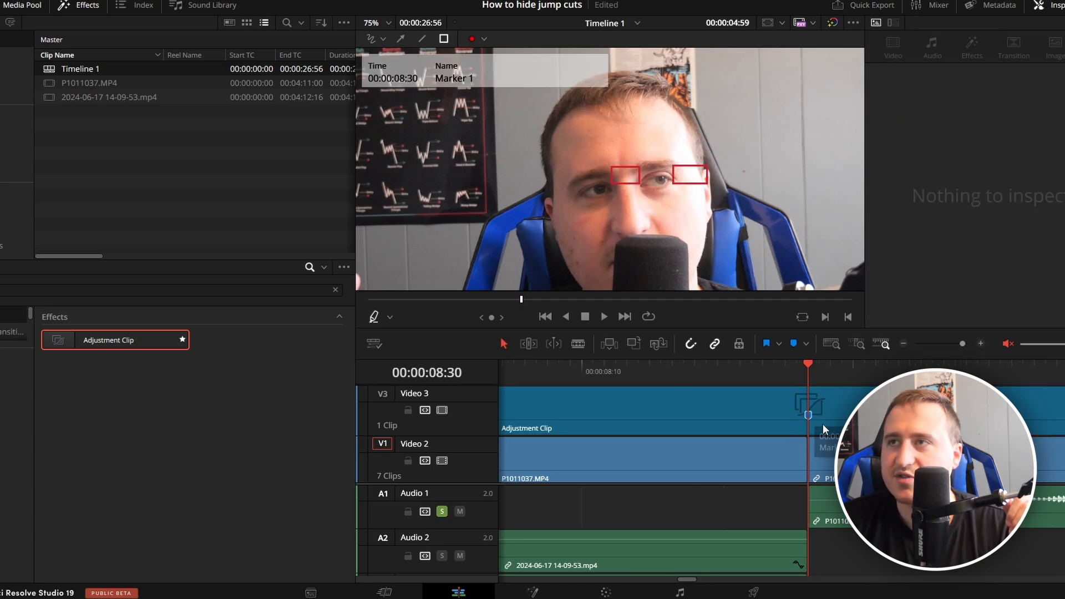
Switch the viewer overlay from Annotations to Transform.
left_click(389, 317)
left_click(398, 339)
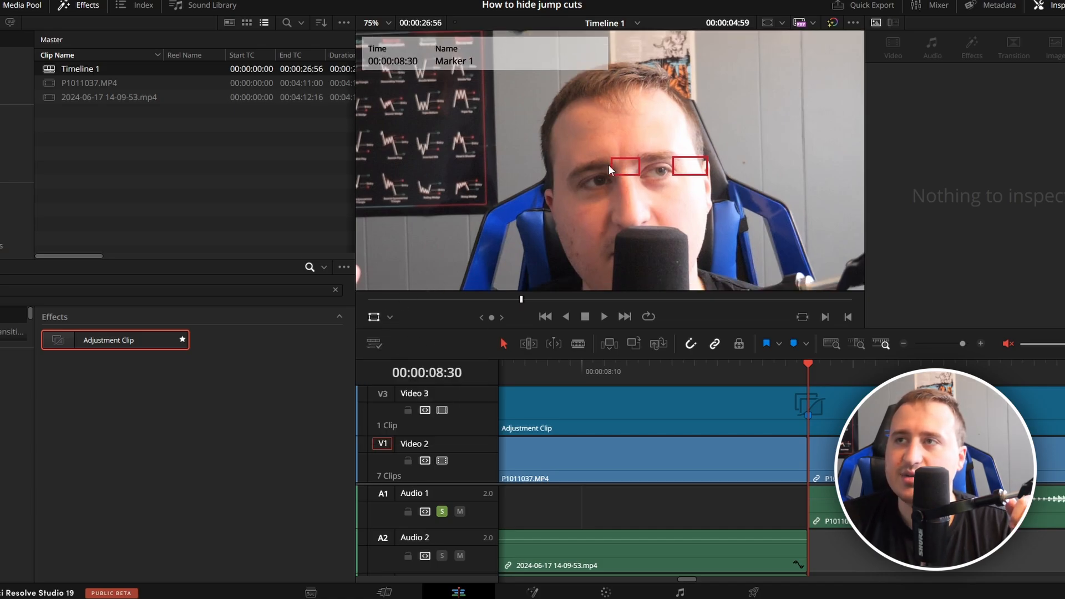
scroll(608, 164, "down", 2)
scroll(608, 164, "down", 1)
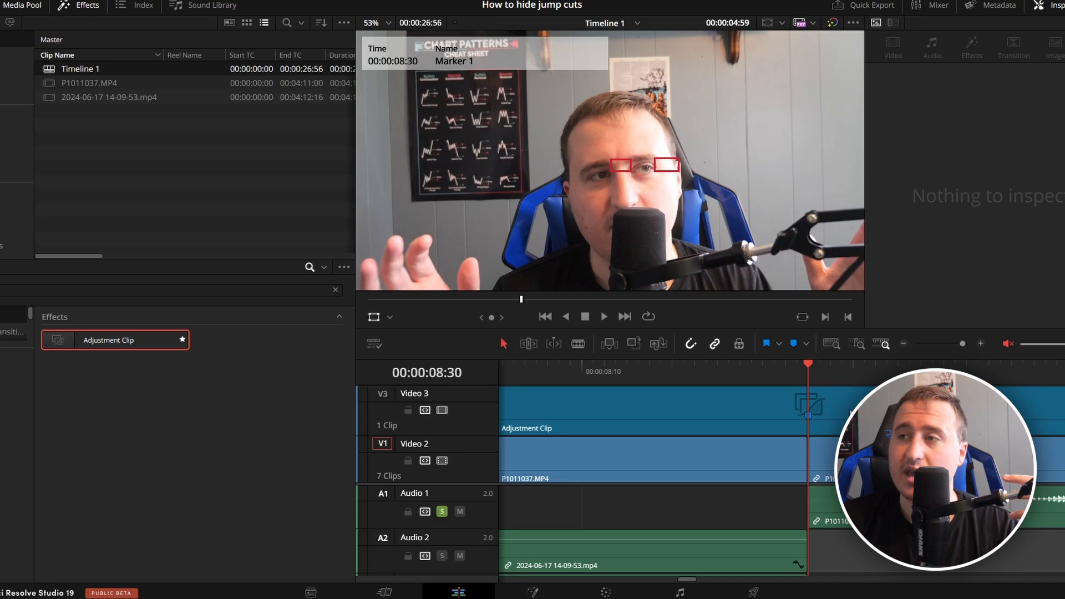
Split the adjustment clip at 00:00:08:30 and delete the part before the cut.
left_click(811, 444)
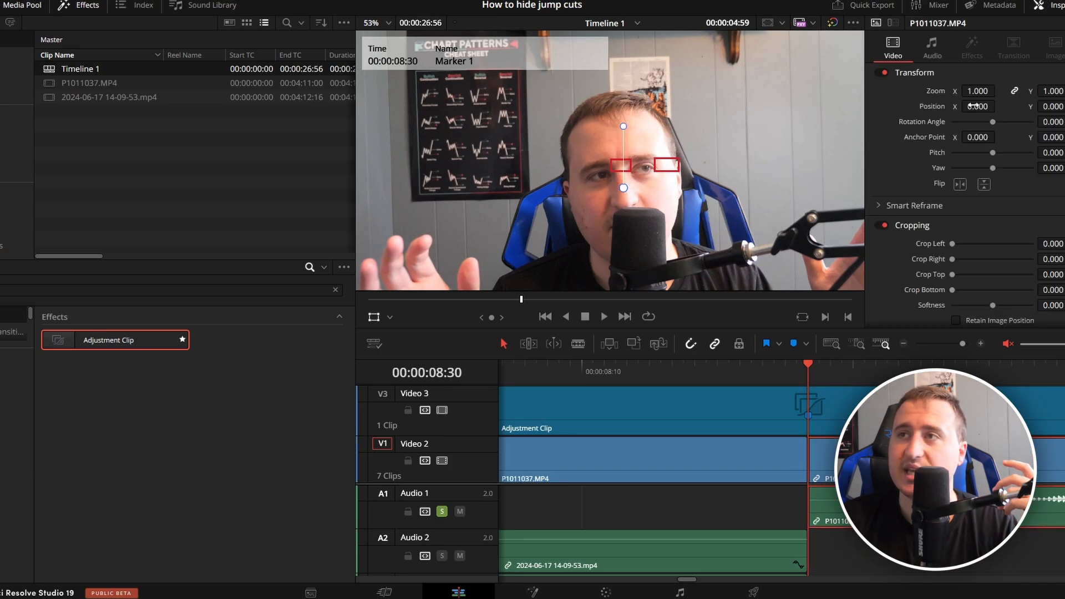
left_click(882, 405)
left_click(904, 343)
left_click(904, 344)
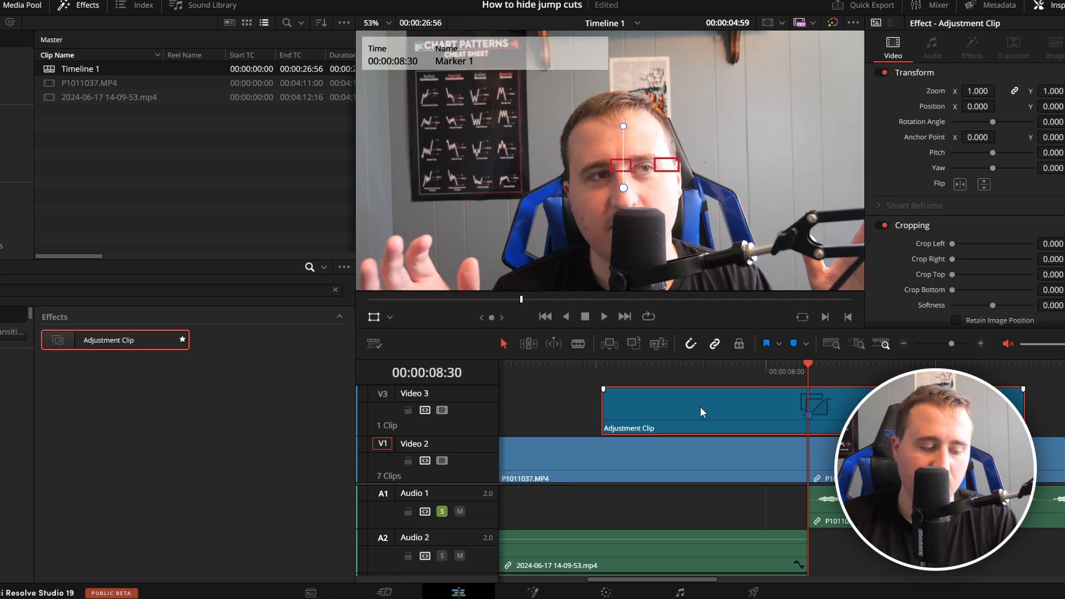
key("ctrl+b")
key("Delete")
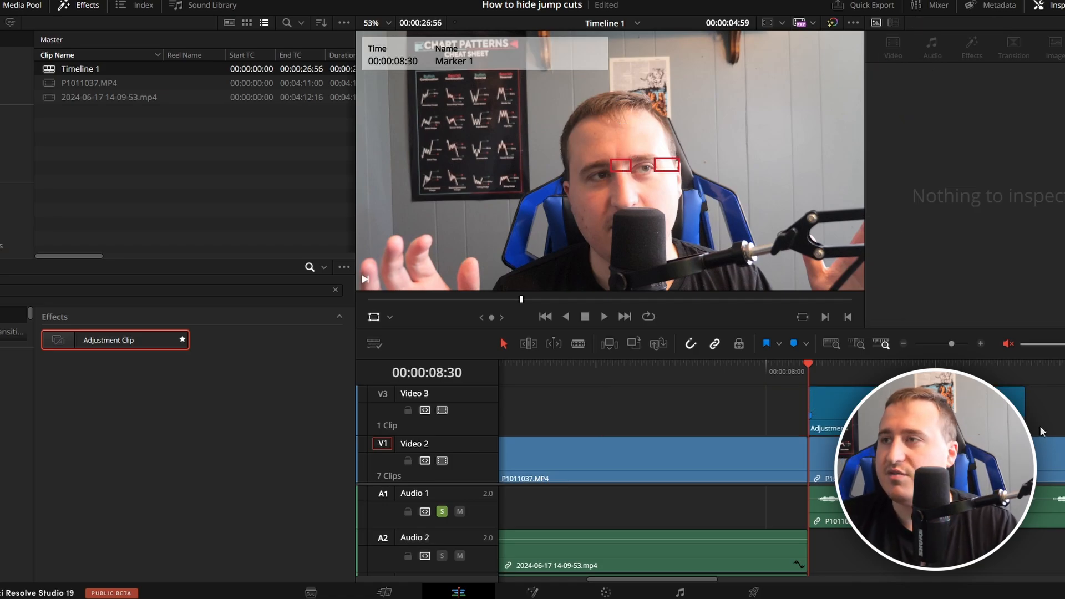
Set the adjustment clip's zoom to 1.300 and position to X 63, Y 16, lining up the eyes with the red rectangles.
left_click(915, 407)
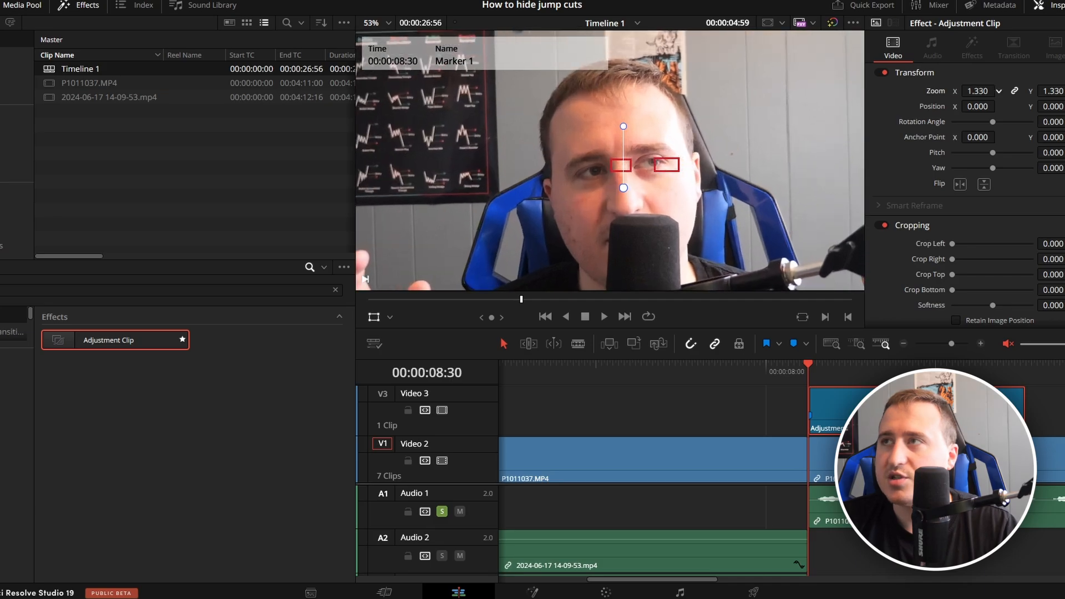
scroll(672, 177, "down", 5)
left_click_drag(977, 107, 1054, 107)
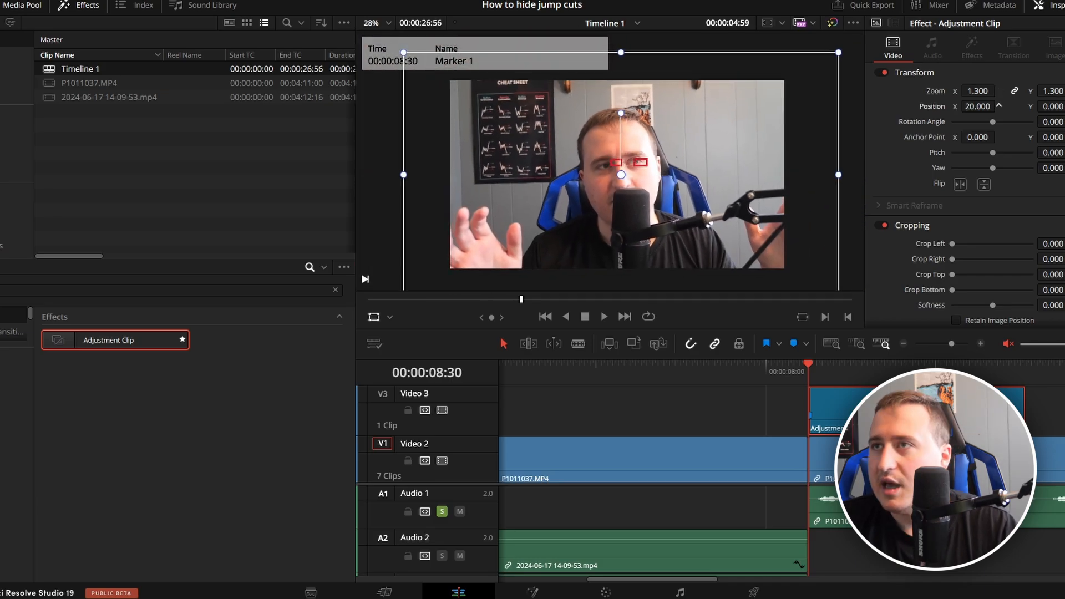
left_click_drag(979, 106, 999, 107)
left_click(764, 408)
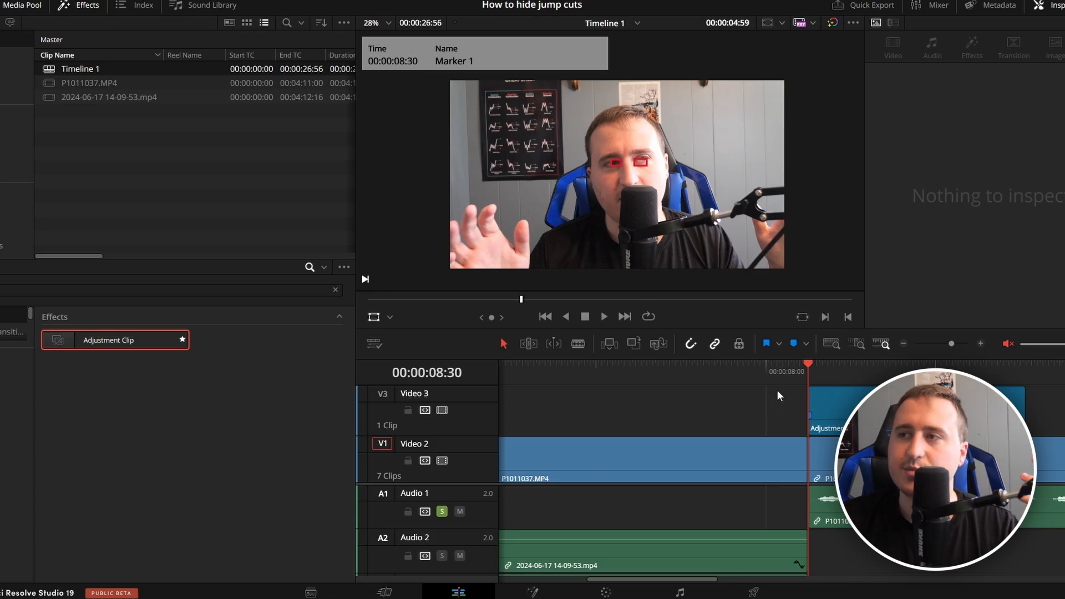
Adjust the adjustment clip's length to match the Video 2 clip directly beneath it.
left_click(980, 344)
scroll(610, 161, "up", 6)
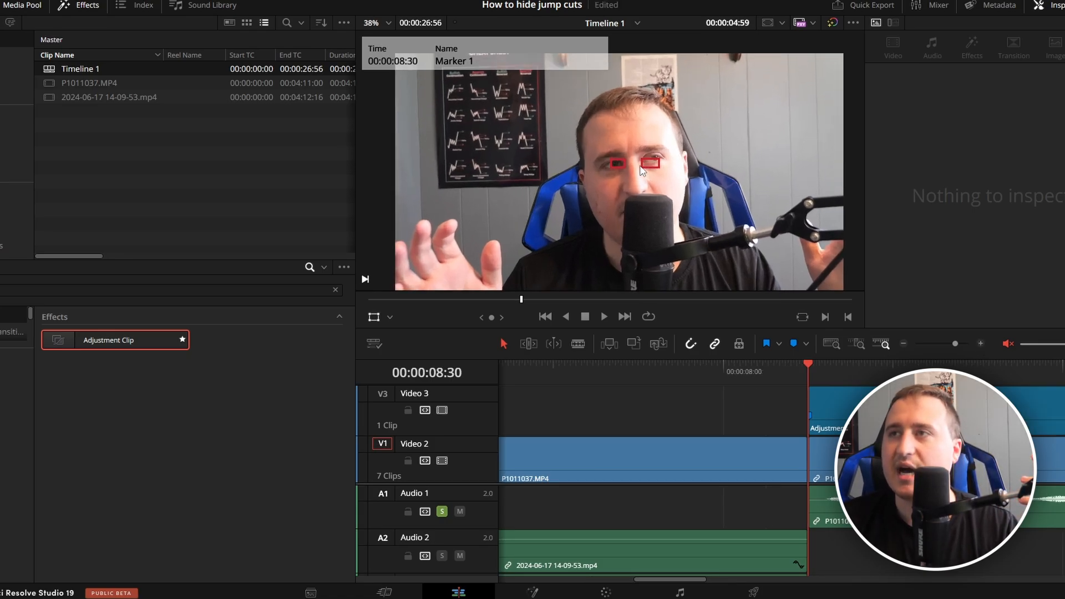
key("ctrl+minus")
key("ctrl+minus")
left_click(809, 410)
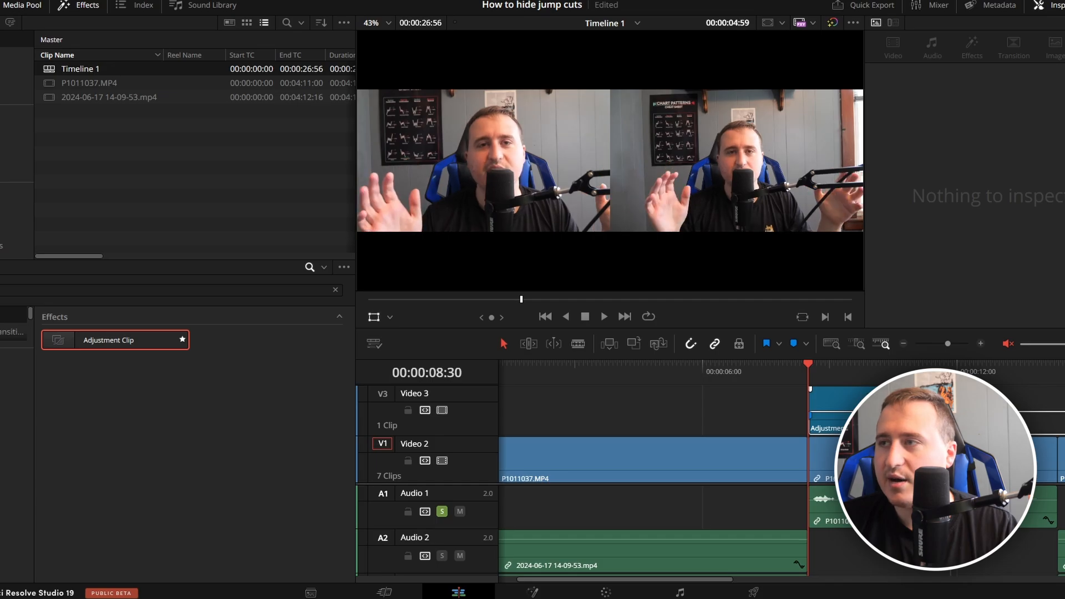
left_click(761, 406)
left_click(790, 398)
Play the timeline from 00:00:05:08 past the cut at 00:00:08:30 to review the reframed transition.
left_click(904, 343)
left_click_drag(655, 367, 608, 375)
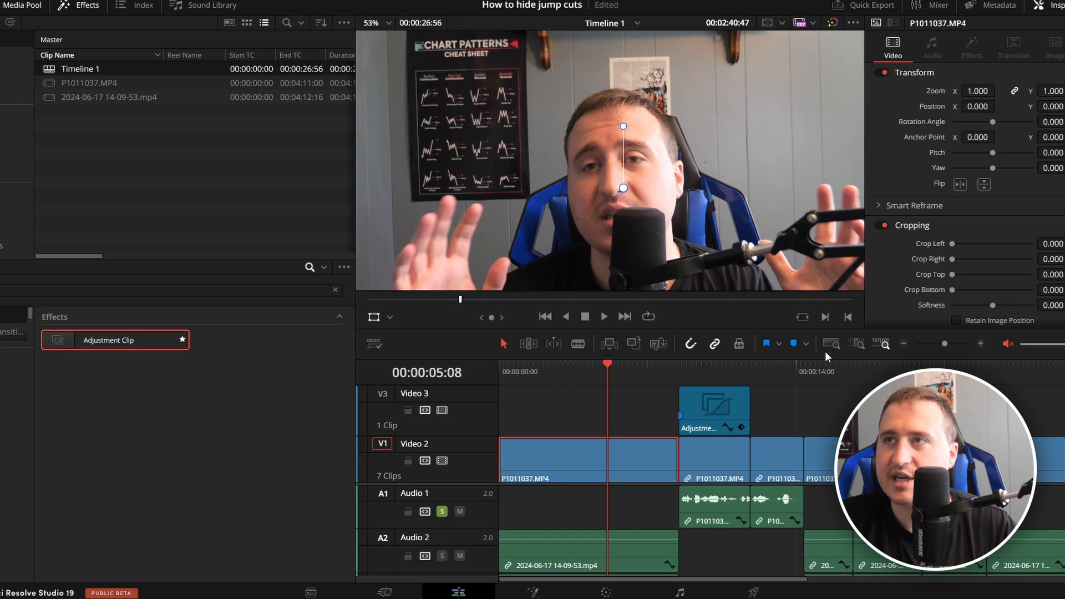
scroll(627, 96, "down", 1)
scroll(741, 186, "down", 1)
key("space")
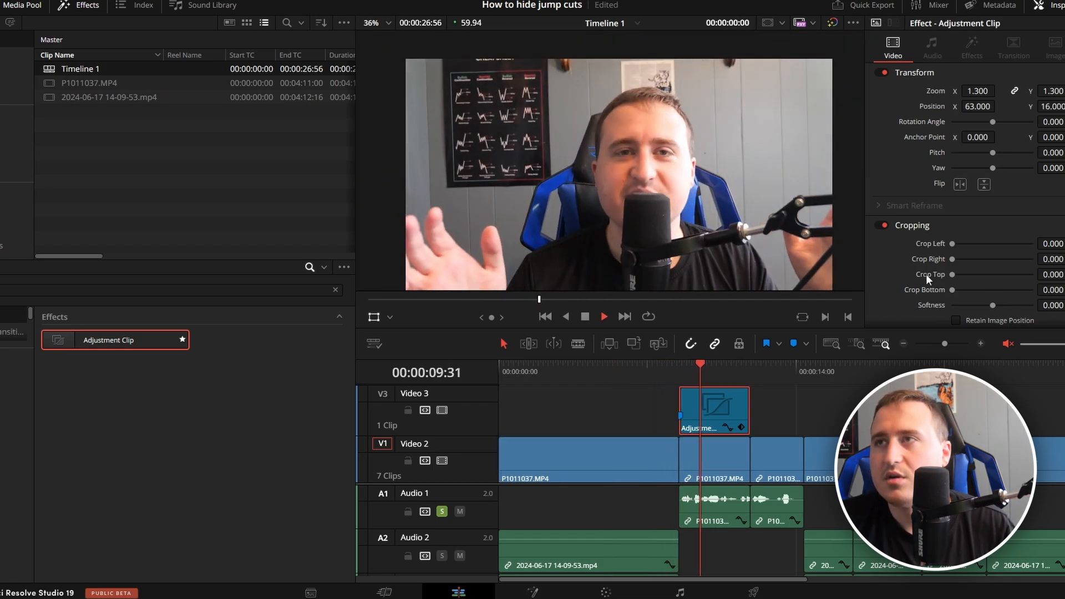
key("space")
left_click(783, 393)
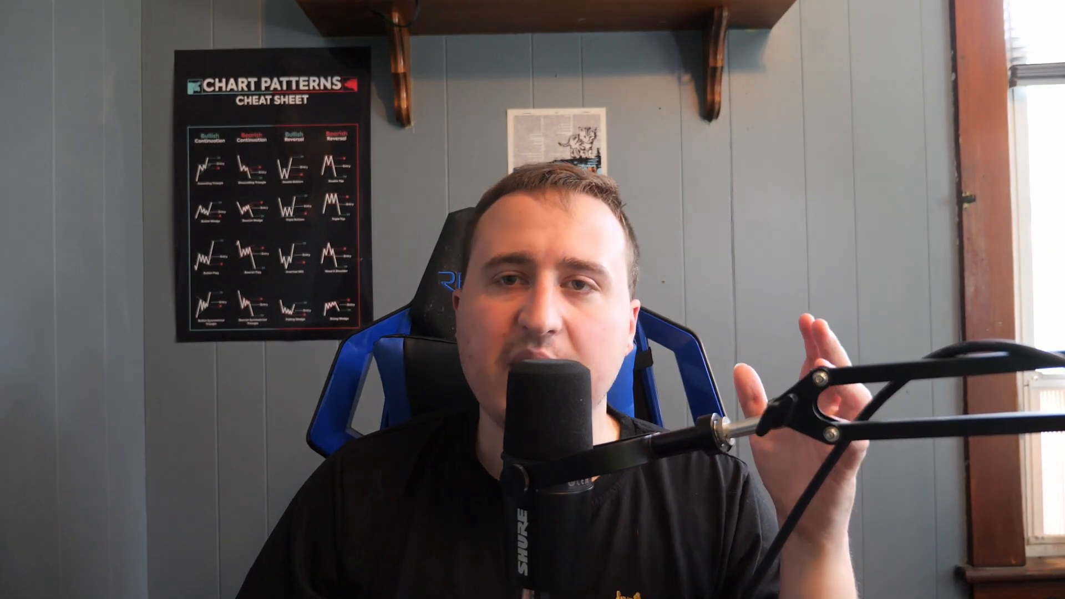